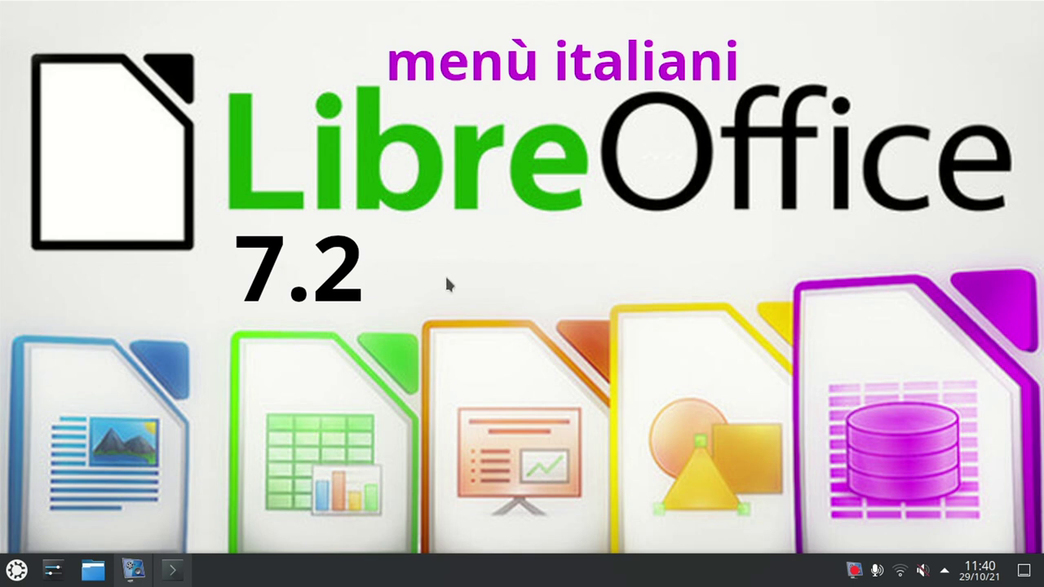
- Launch LibreOffice from the launcher's Favourites and create a new blank Writer document, Untitled 1
click(16, 571)
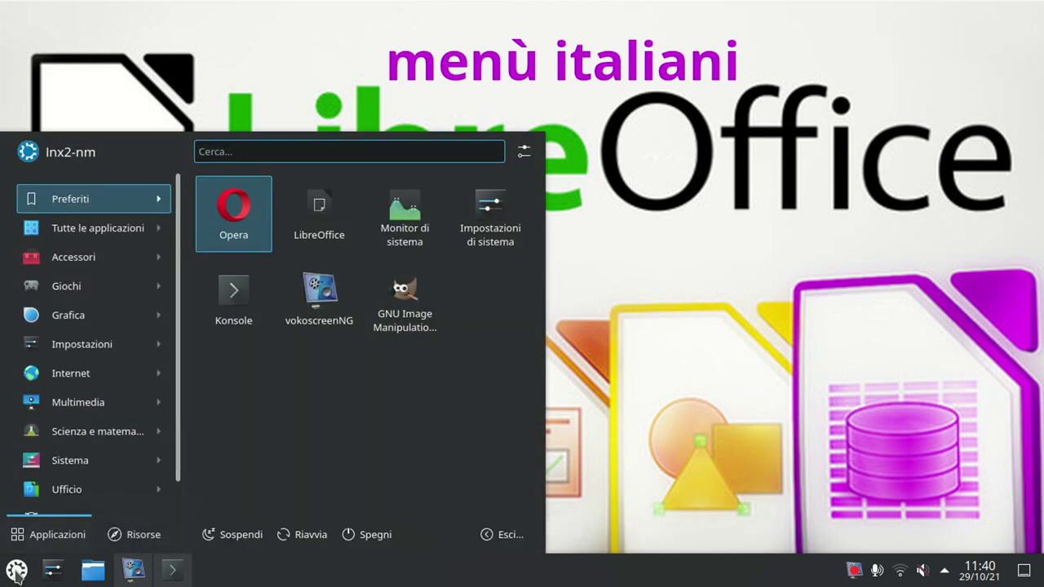
click(319, 214)
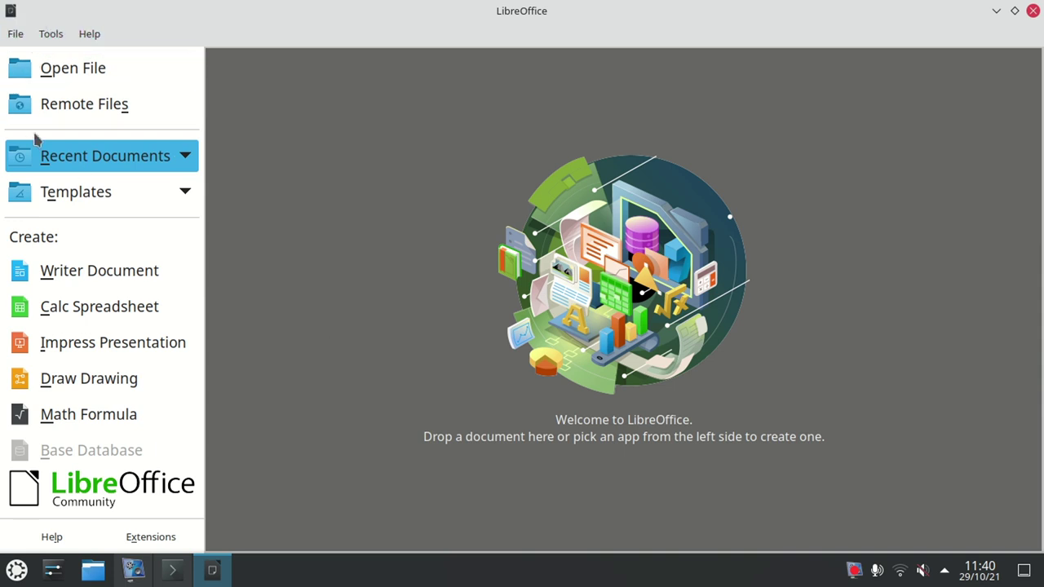
click(61, 279)
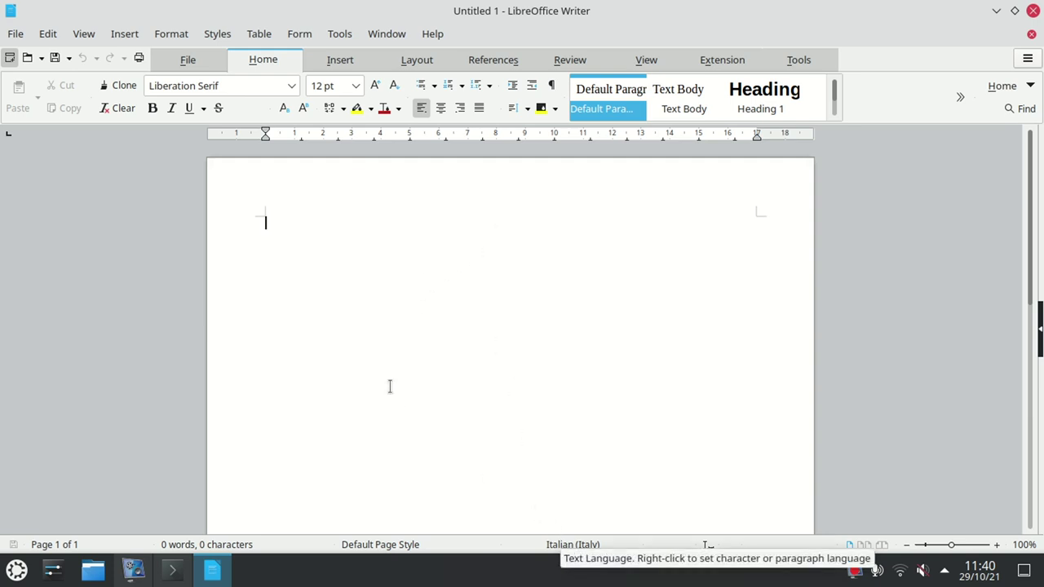
- Type 'Squola', zoom in, and view its spelling suggestions (Squalo, Scuola) without correcting it
text(Squola)
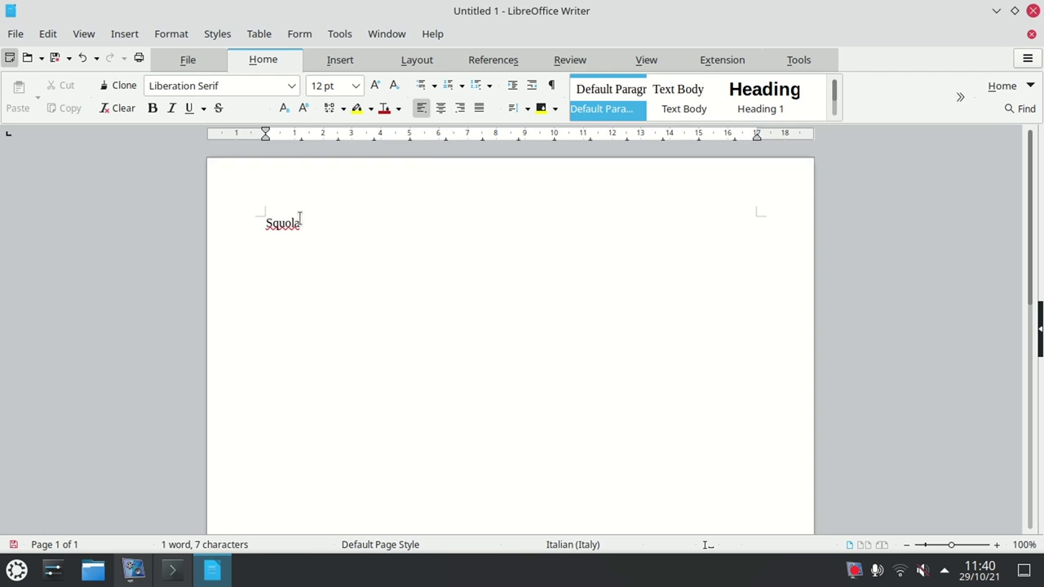
ctrl+scroll(303, 253, up, 2)
ctrl+scroll(303, 255, up, 3)
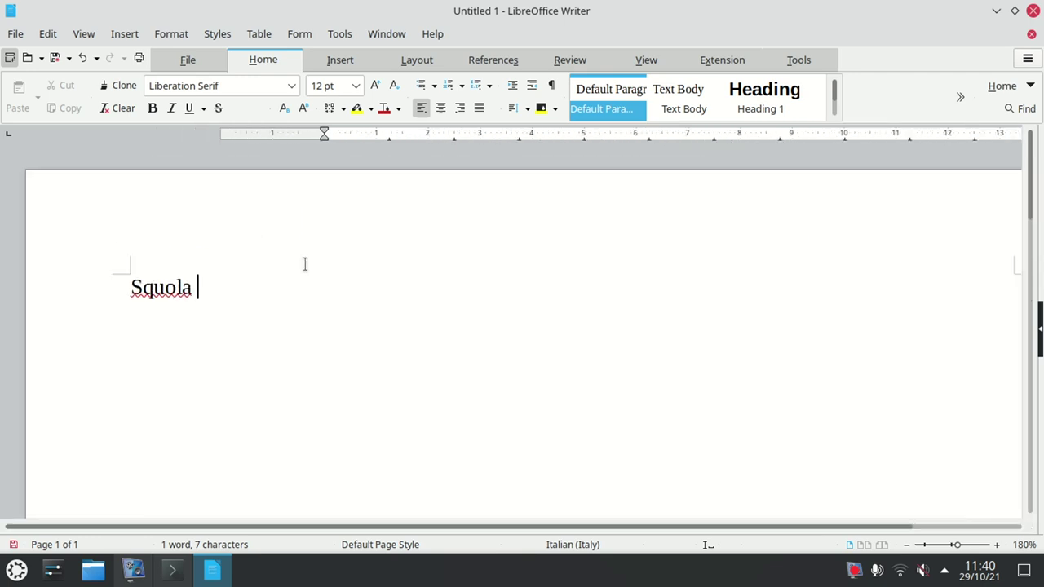
right_click(166, 287)
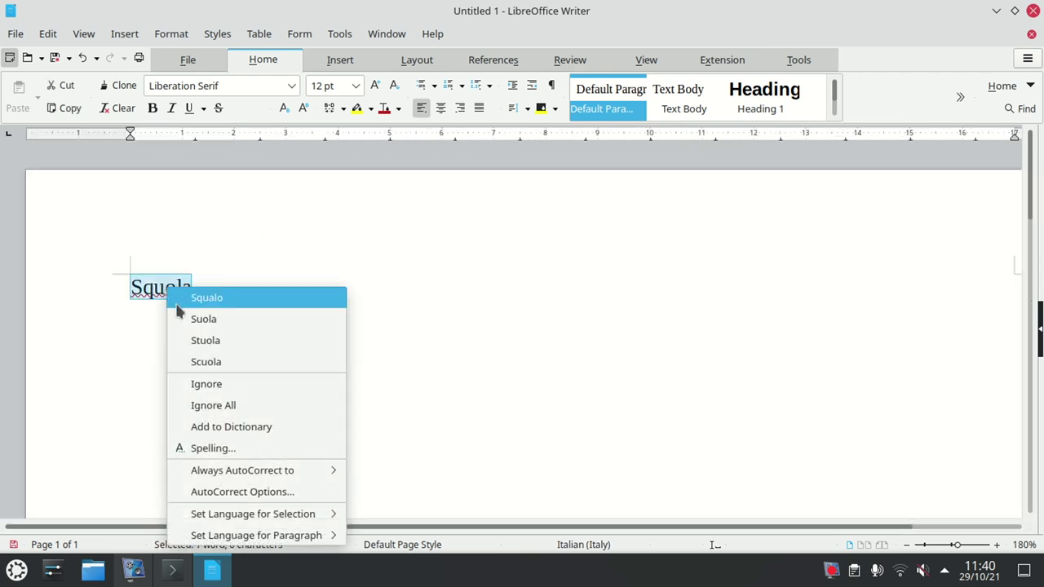
click(218, 268)
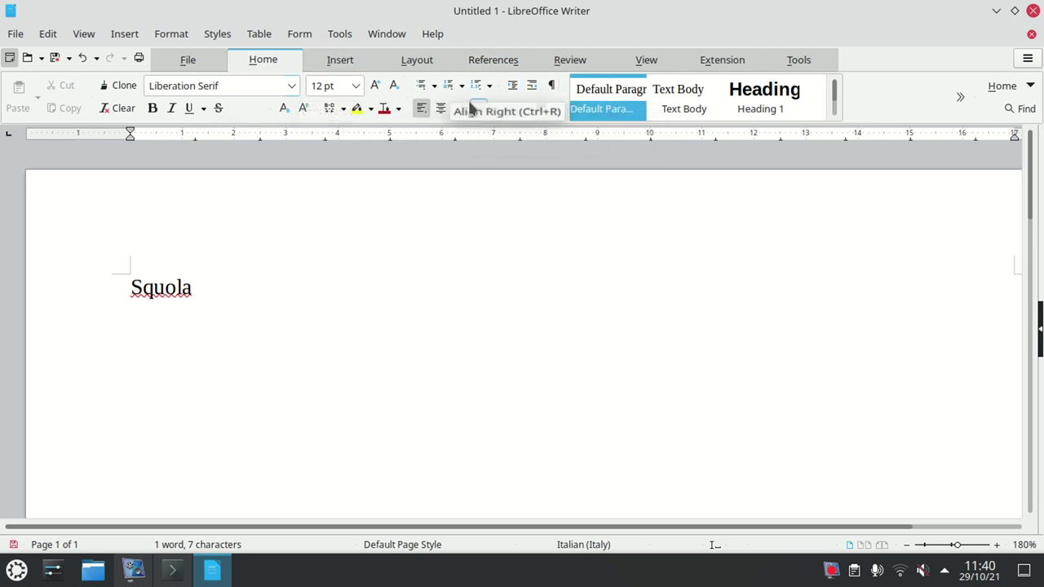
- Toggle the menu bar and view the View > User Interface layout choices without changing anything
click(10, 57)
click(10, 32)
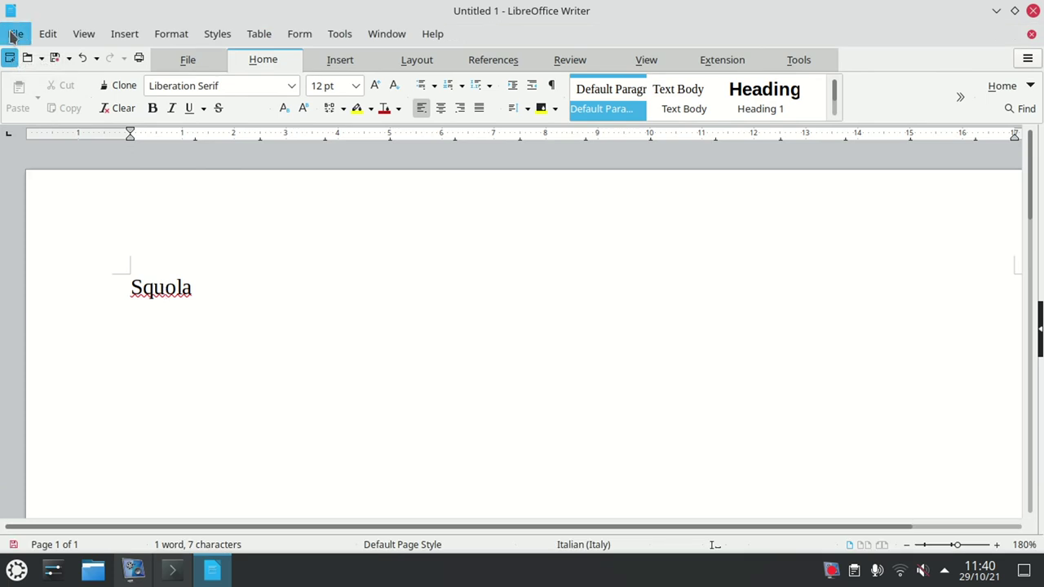
click(84, 35)
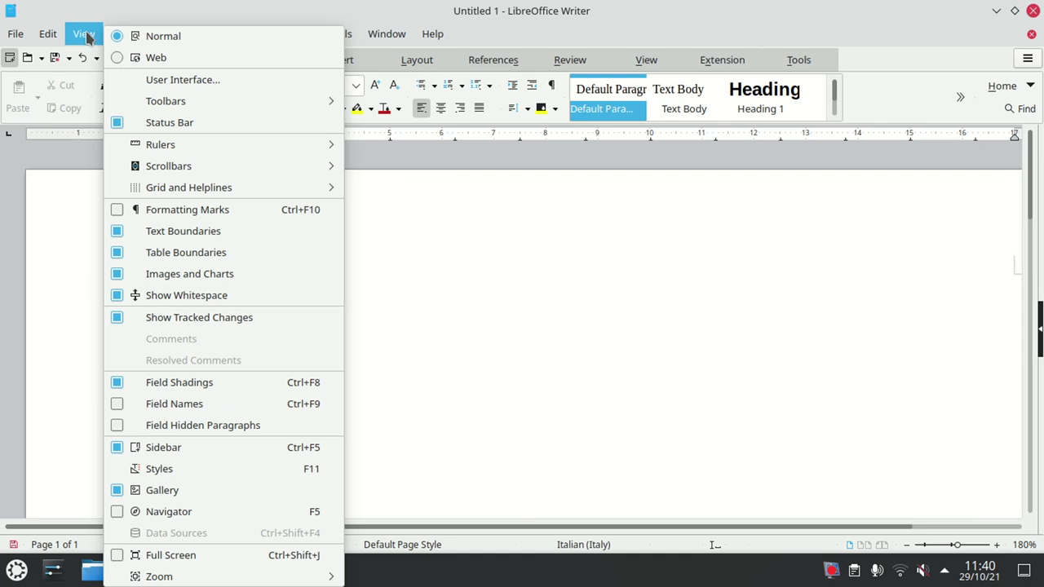
click(151, 79)
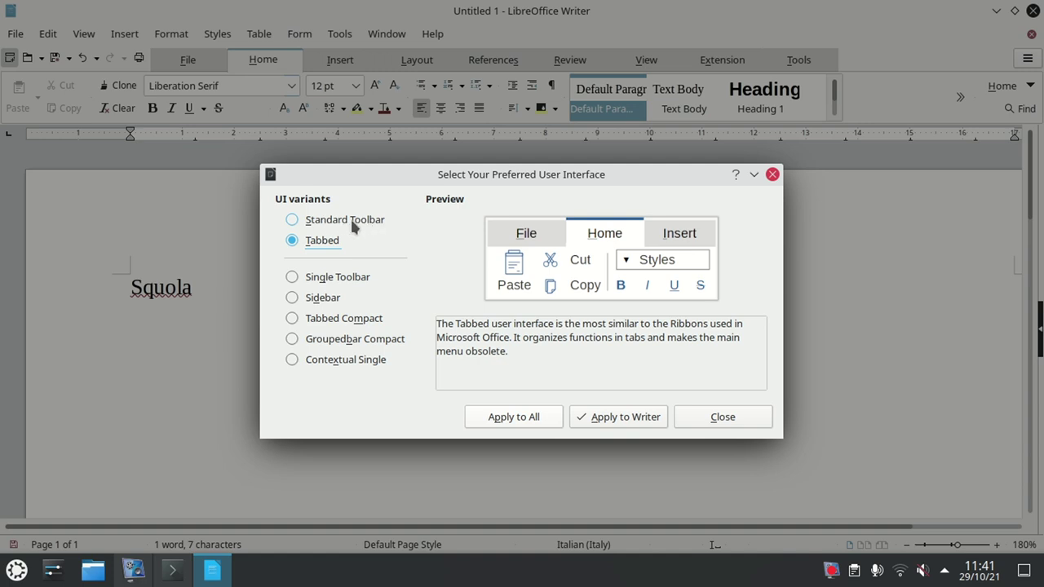
click(772, 174)
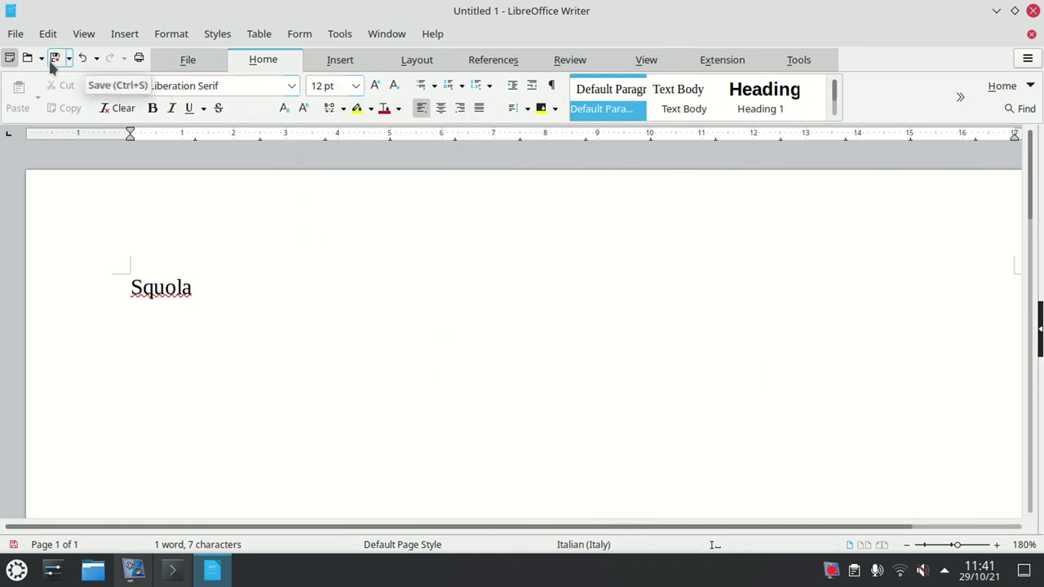
- Hide the menu bar and close the Writer document without saving
click(10, 57)
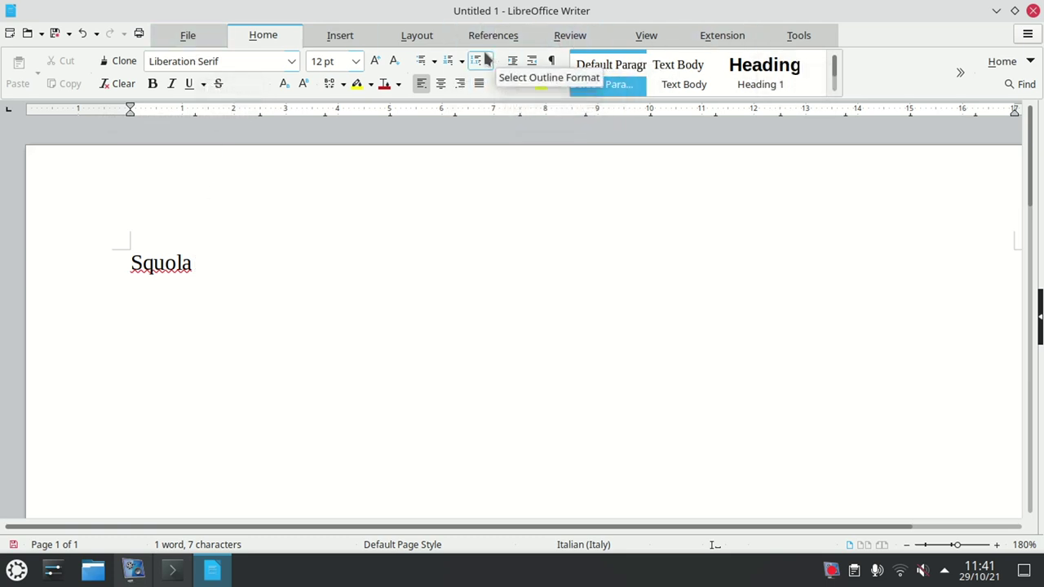
click(1034, 14)
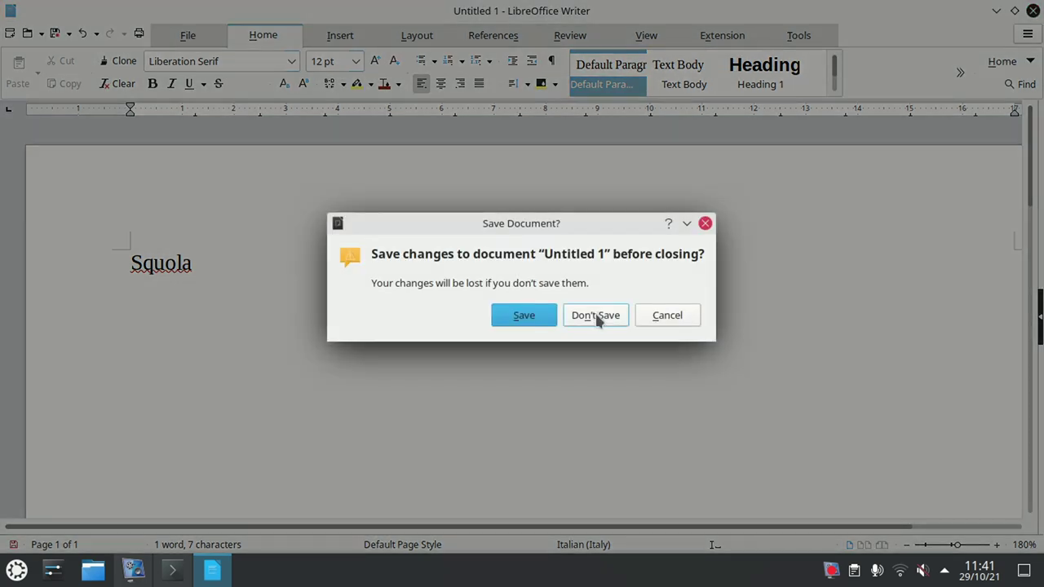
click(596, 317)
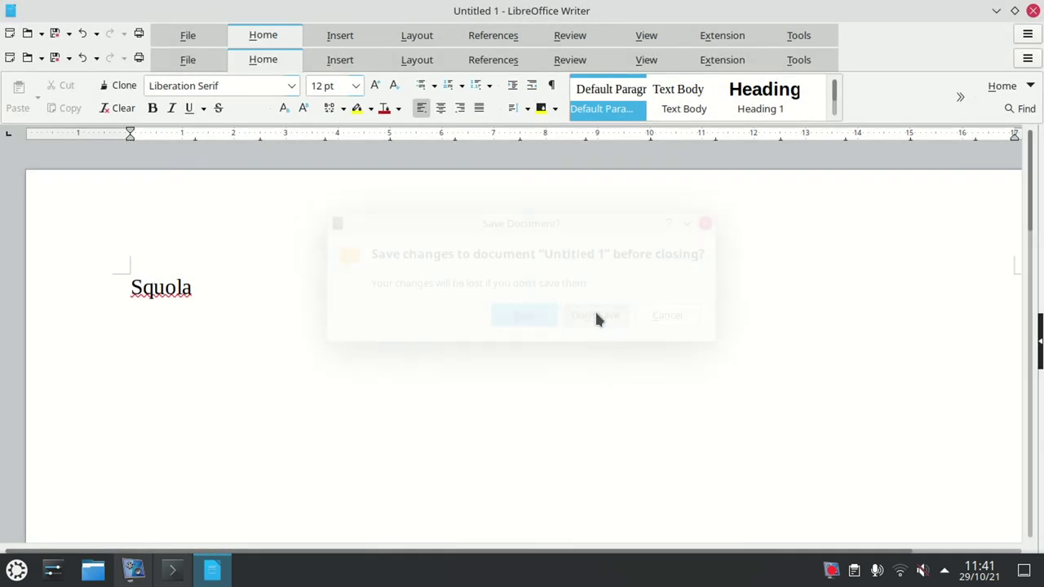
- Run 'sudo apt install libreoffice-l10n-it' in Konsole, which reports version 1:7.2.2 already installed, then minimize it
click(173, 569)
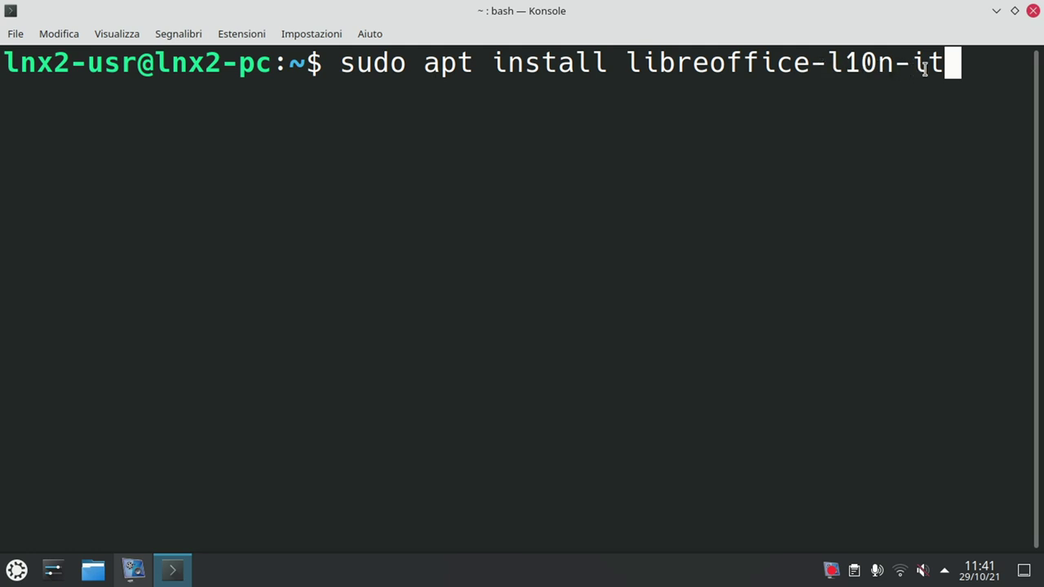
key(Return)
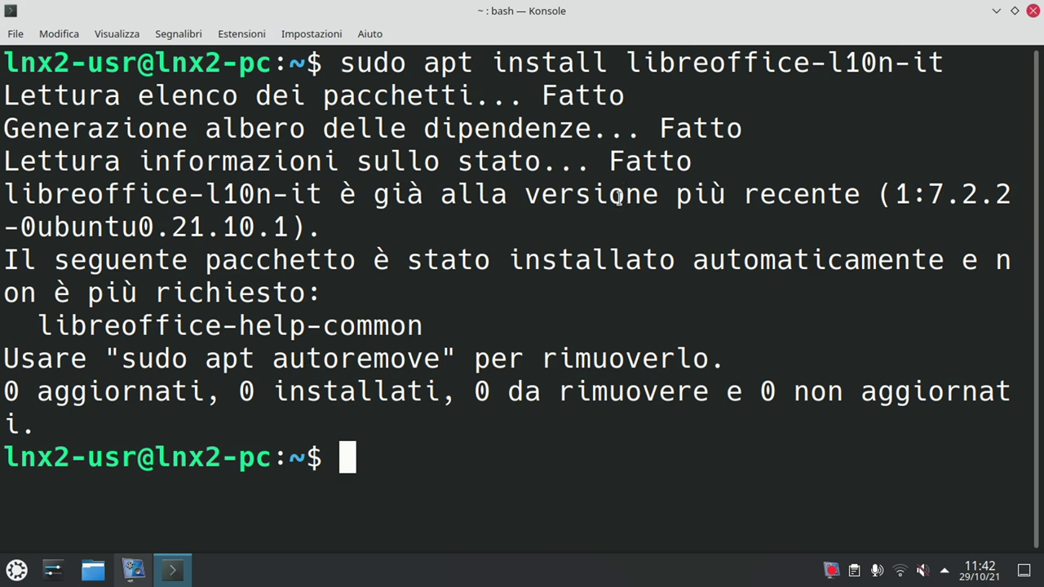
click(996, 11)
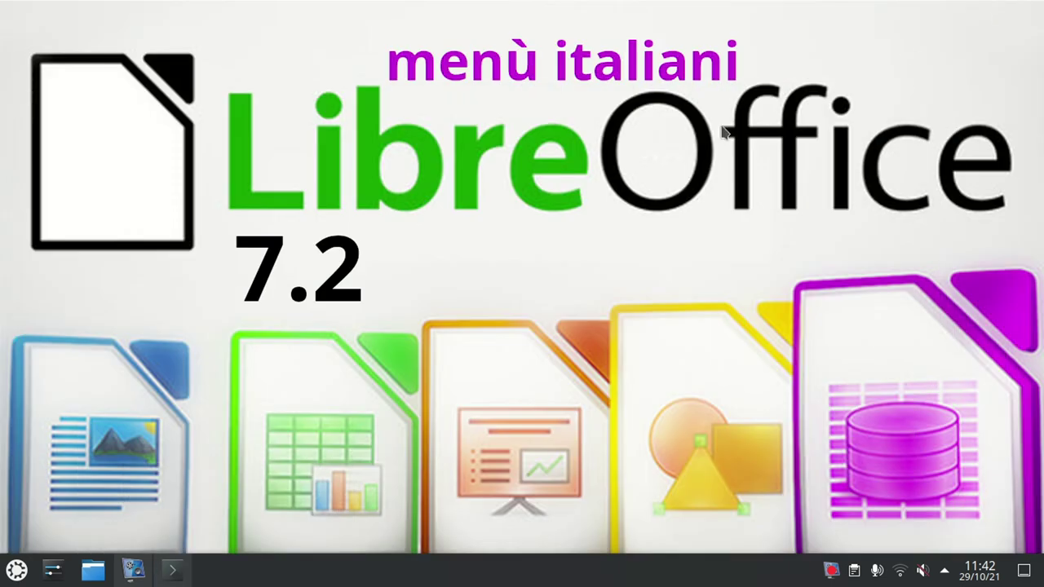
- Relaunch LibreOffice, create a new Writer document, show the menu bar and open Tools > Options
click(19, 571)
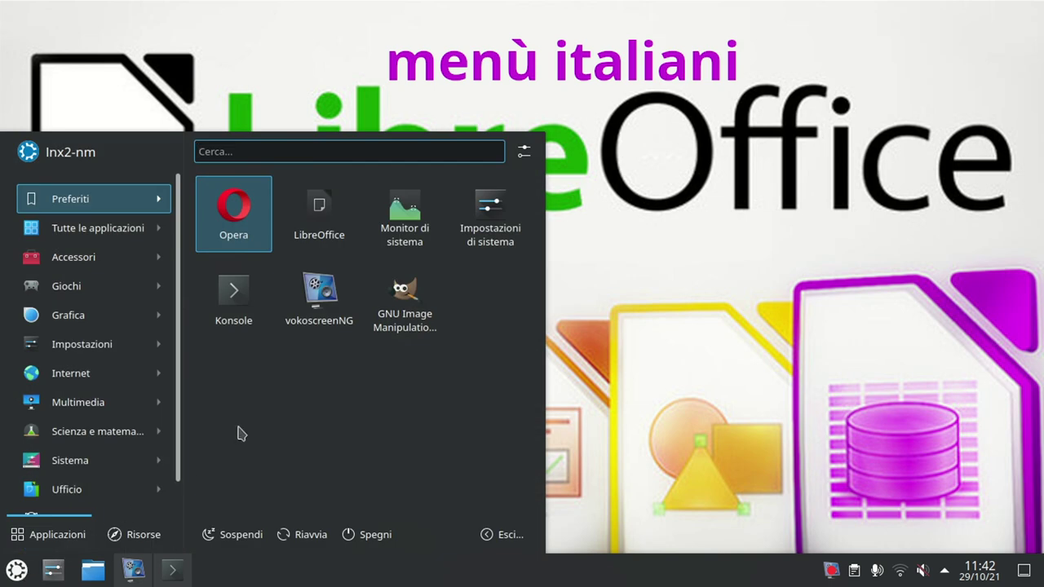
click(334, 223)
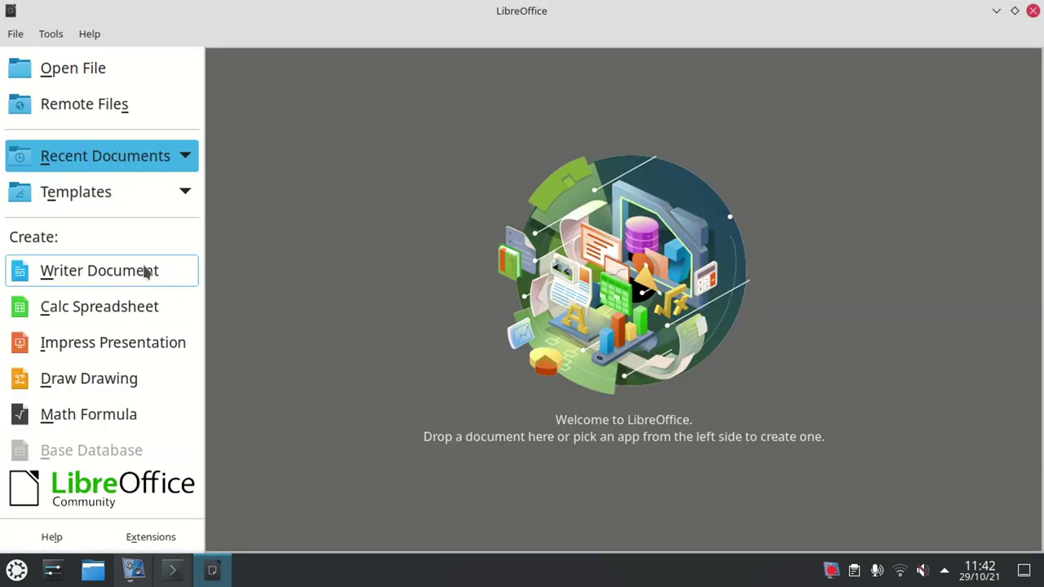
click(128, 274)
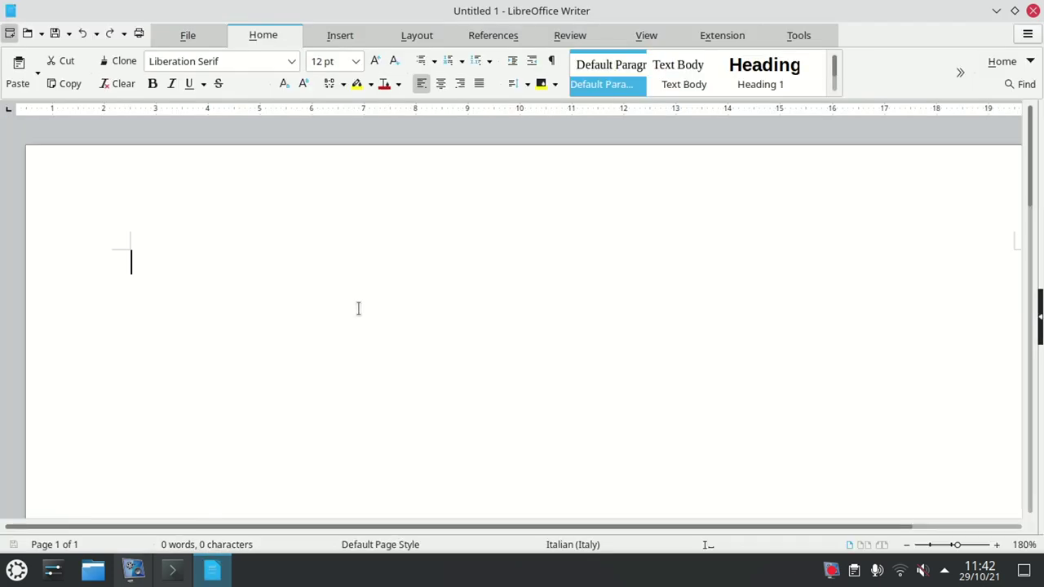
click(9, 36)
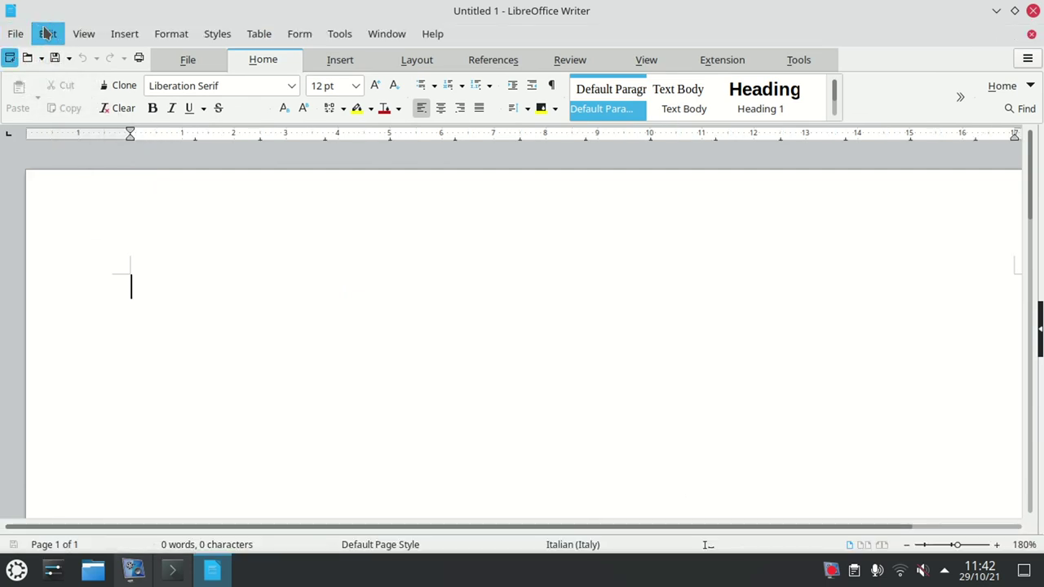
click(339, 34)
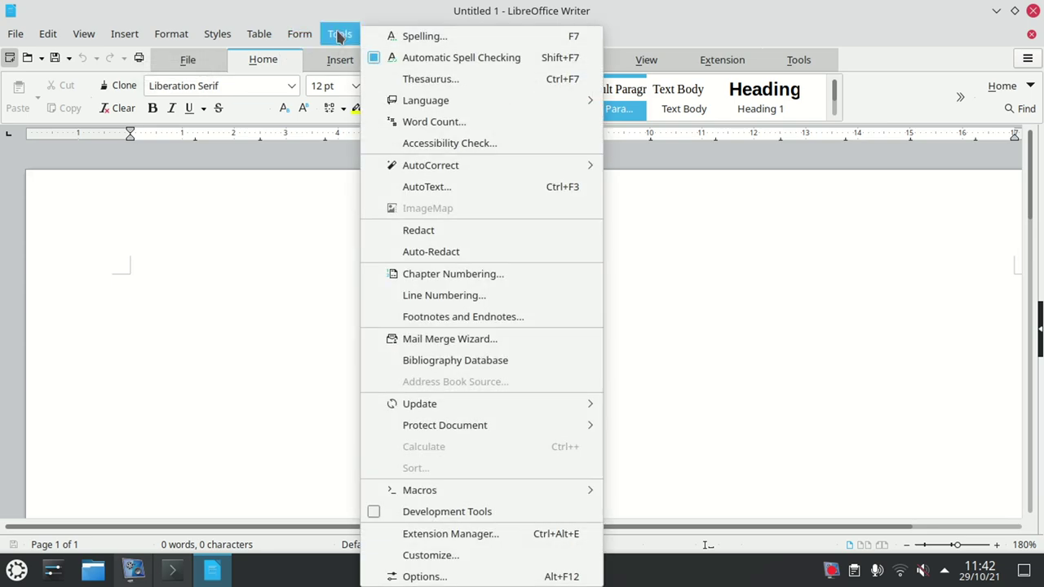
click(407, 576)
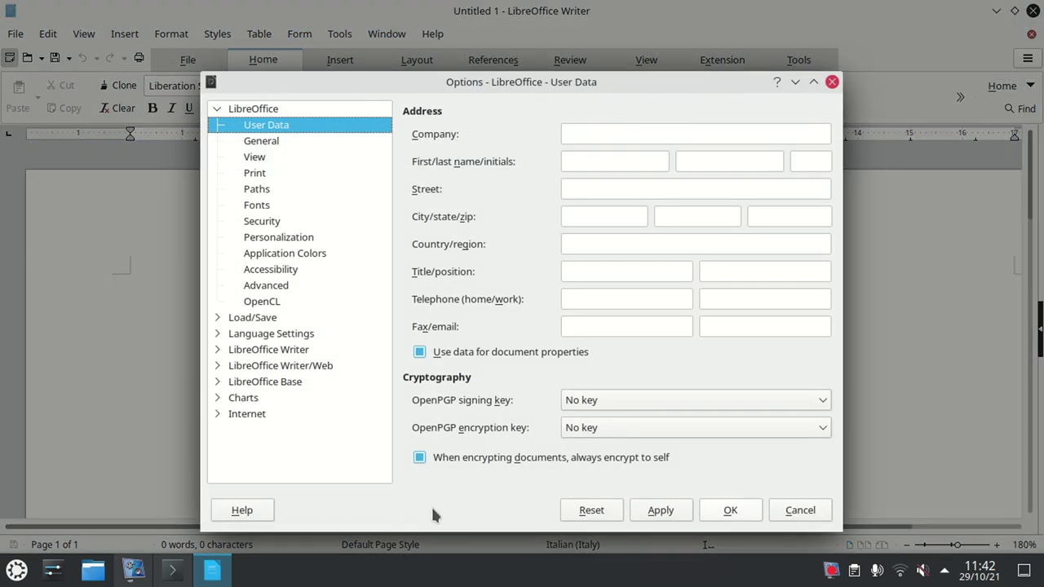
- Under Language Settings > Languages, set User interface to Default - Italian (Italy) and apply
click(234, 336)
click(217, 333)
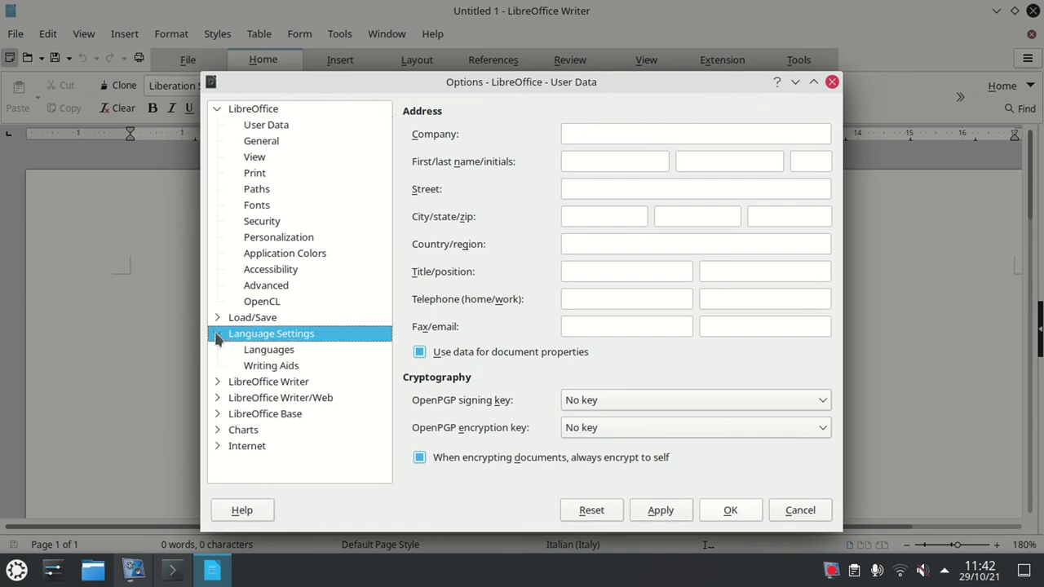
click(253, 353)
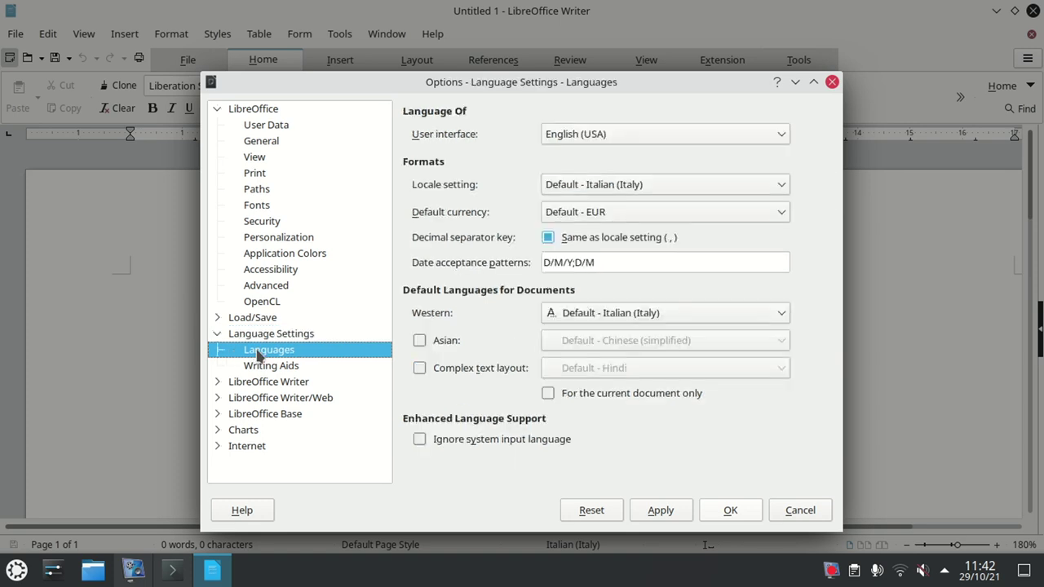
click(596, 138)
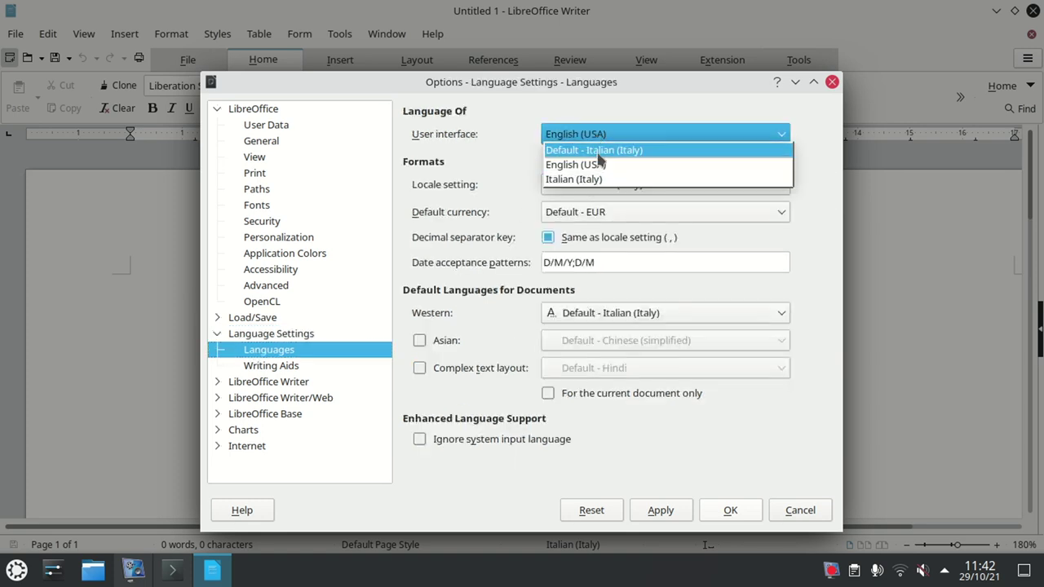
click(595, 110)
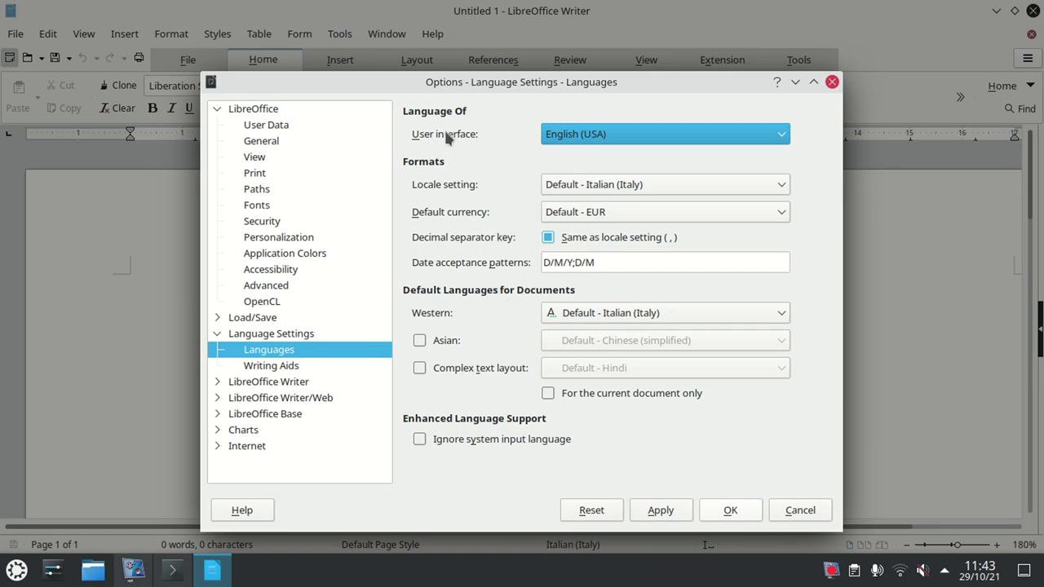
click(571, 134)
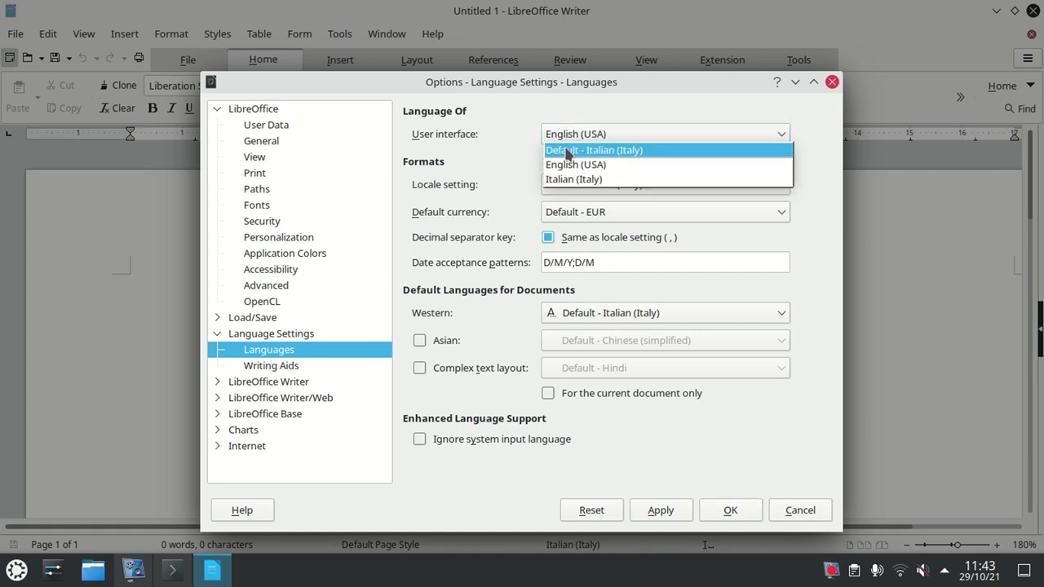
click(569, 152)
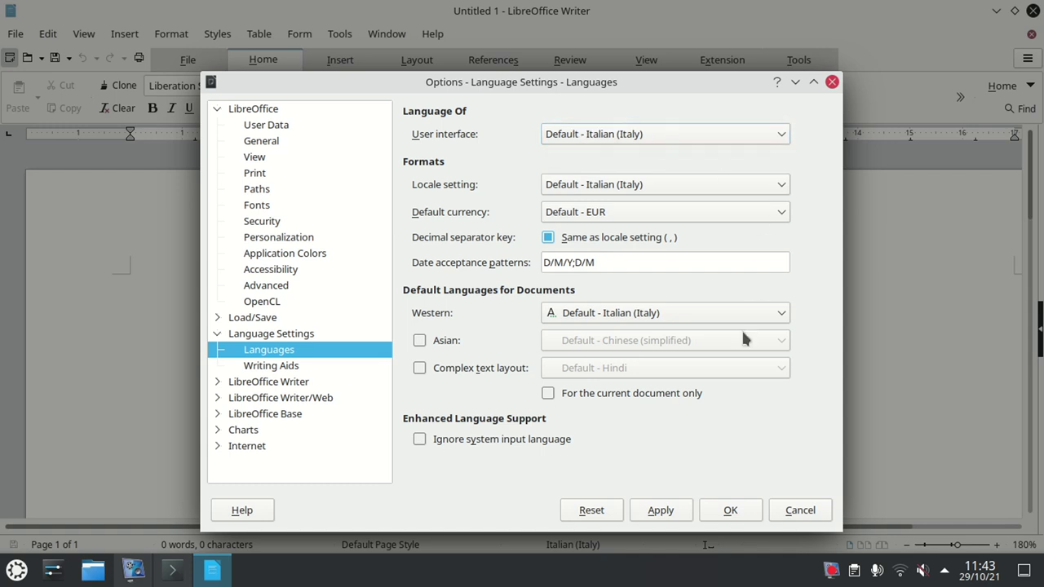
click(661, 511)
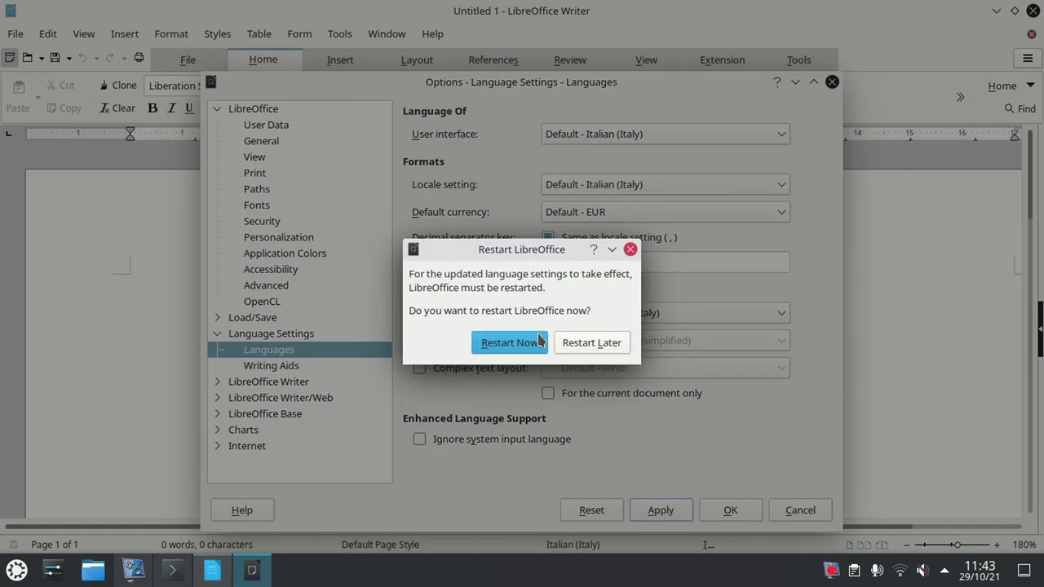
- Restart LibreOffice in Italian, create a new Documento Writer, and hide the menu bar
click(508, 344)
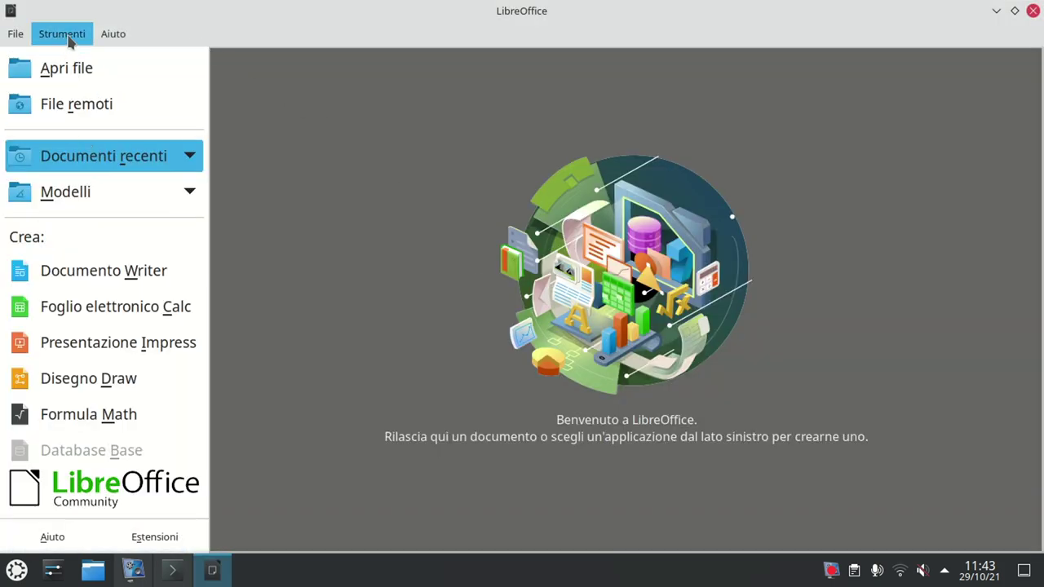
click(112, 270)
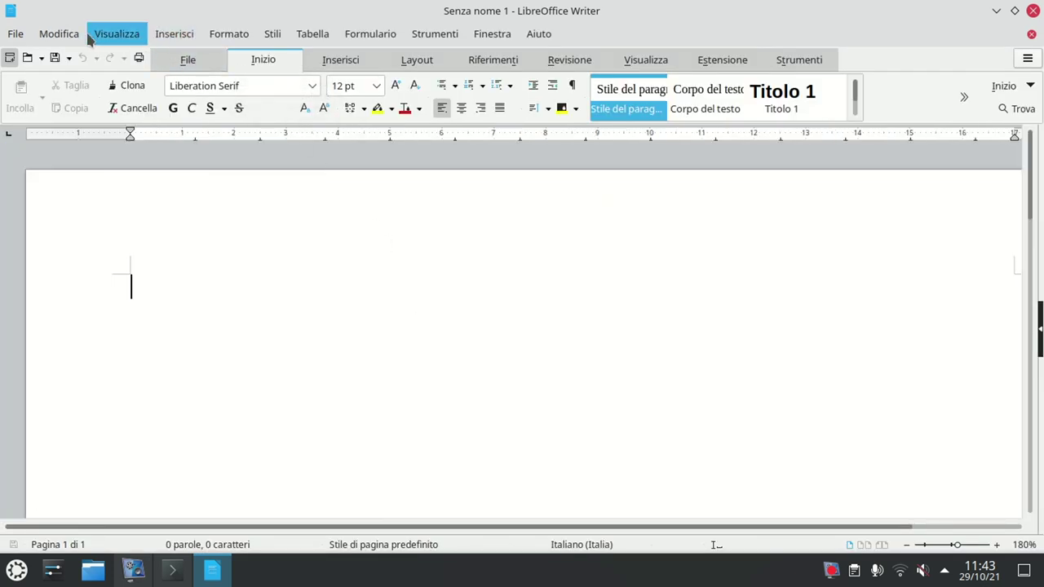
click(9, 57)
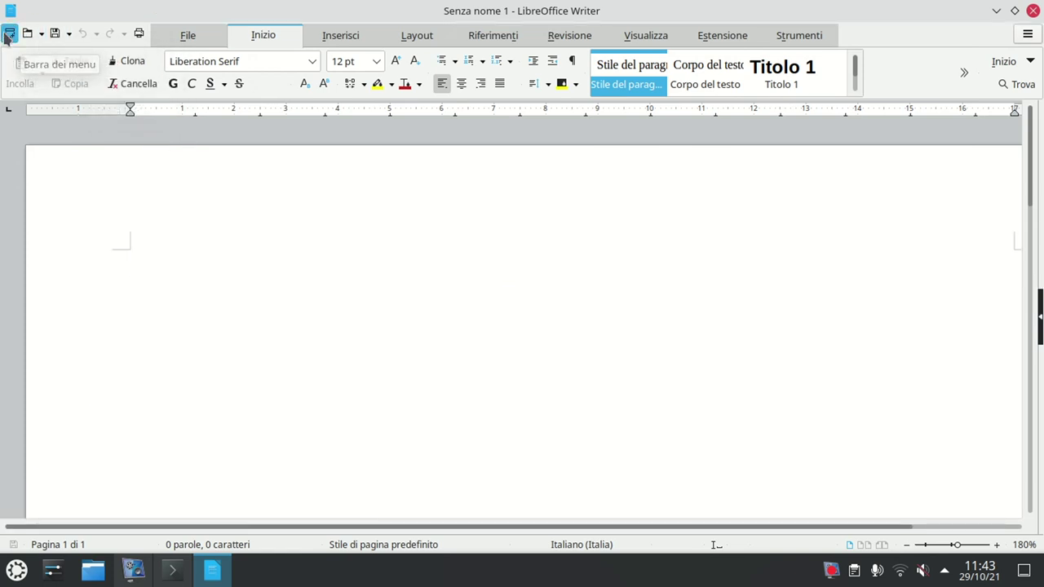
- Show the menu bar and confirm in Strumenti > Opzioni > Lingue that the interface is Predefinita - Italiano (Italia)
click(9, 35)
click(432, 33)
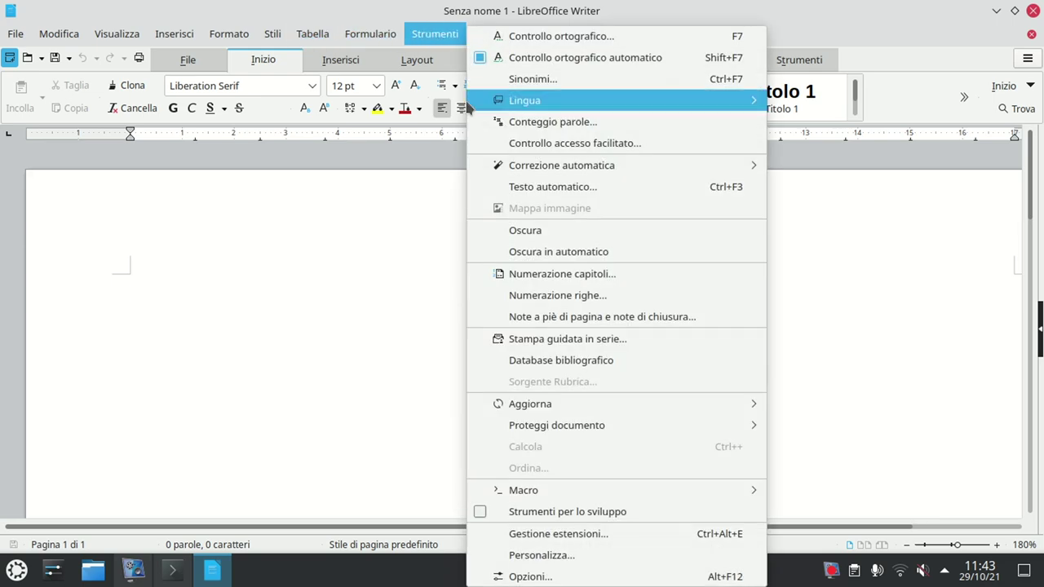
click(506, 577)
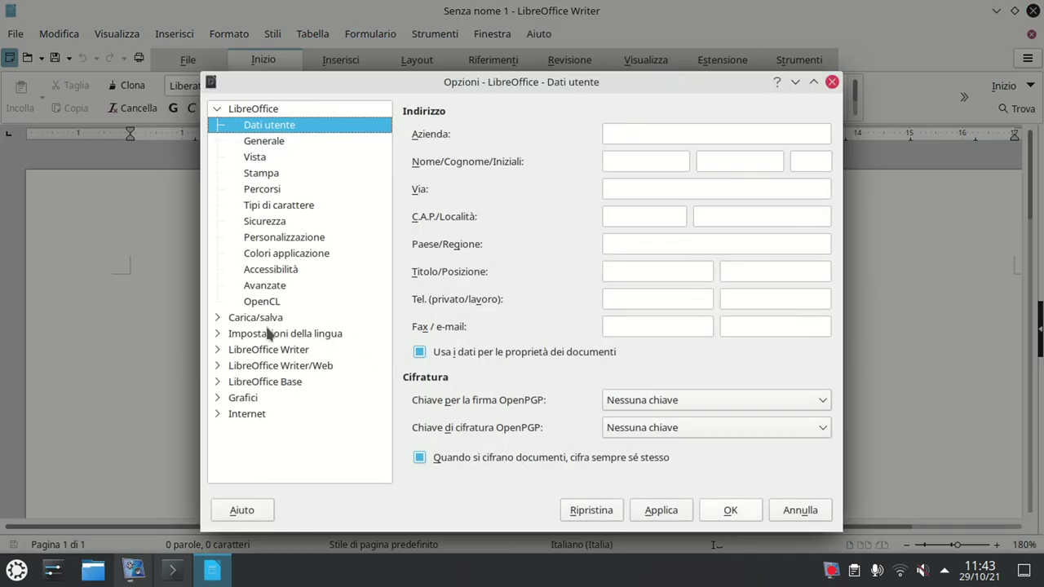
click(265, 336)
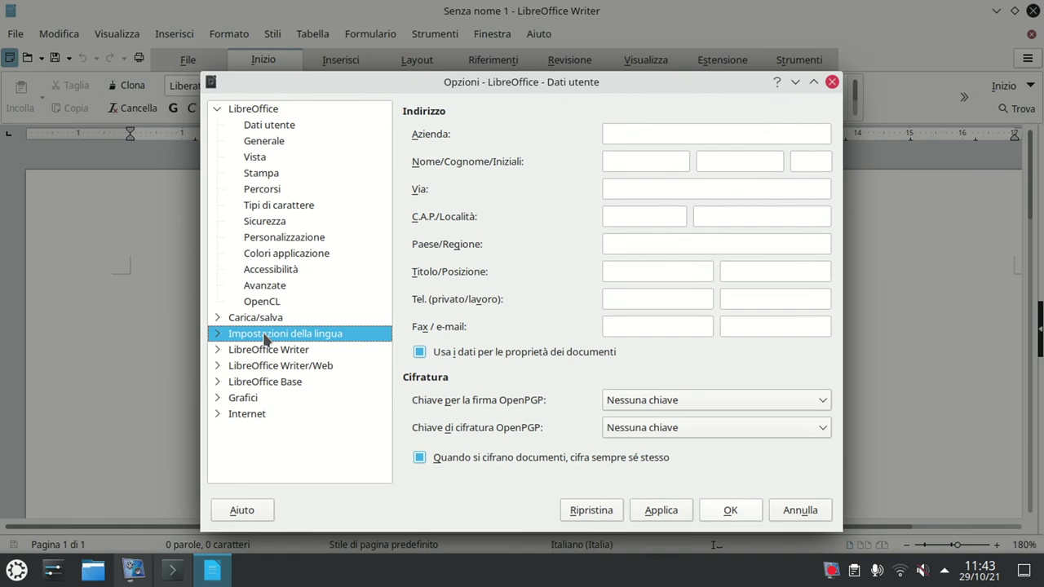
click(216, 334)
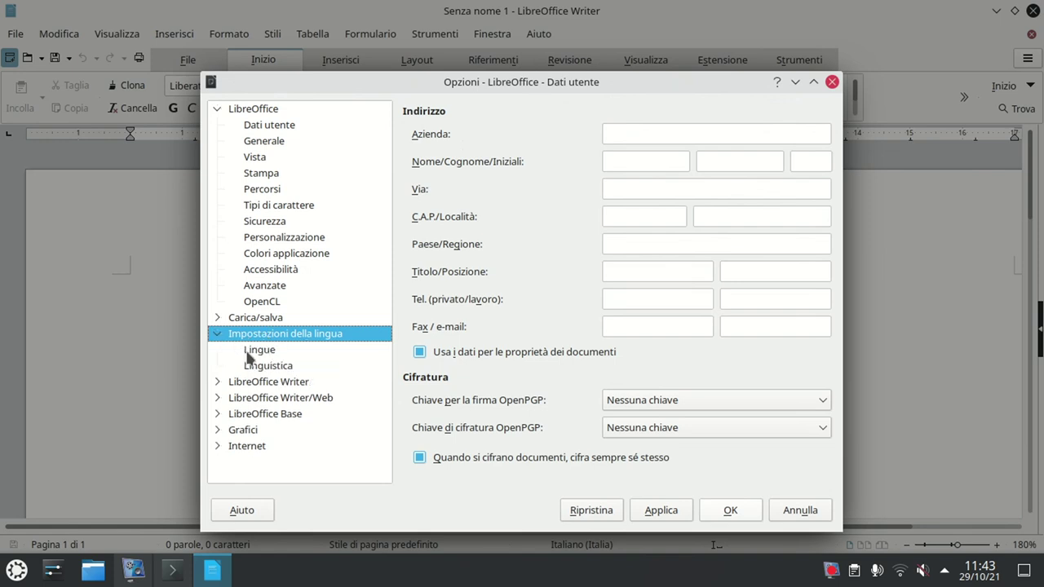
click(256, 350)
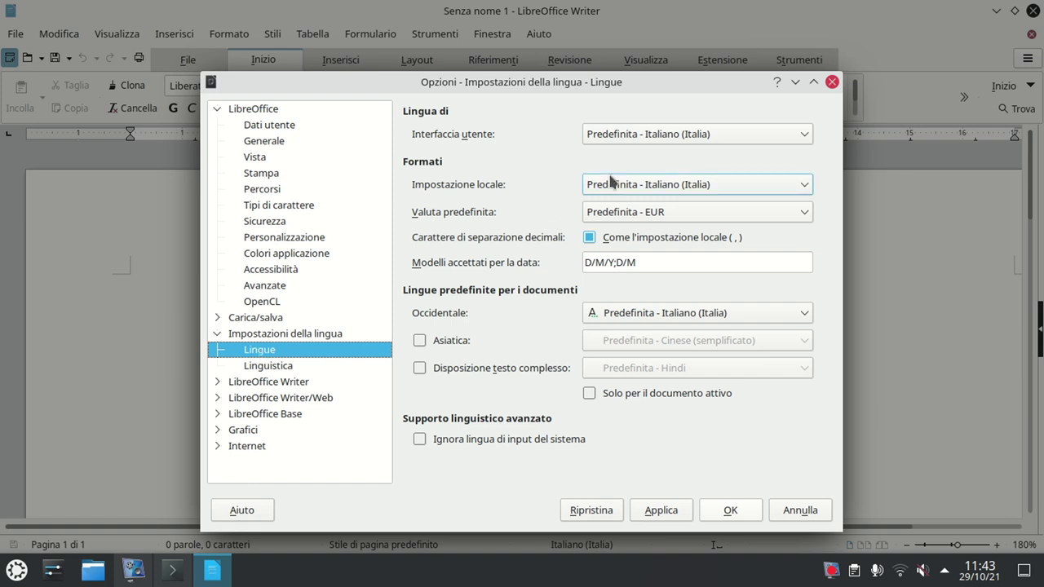
click(676, 135)
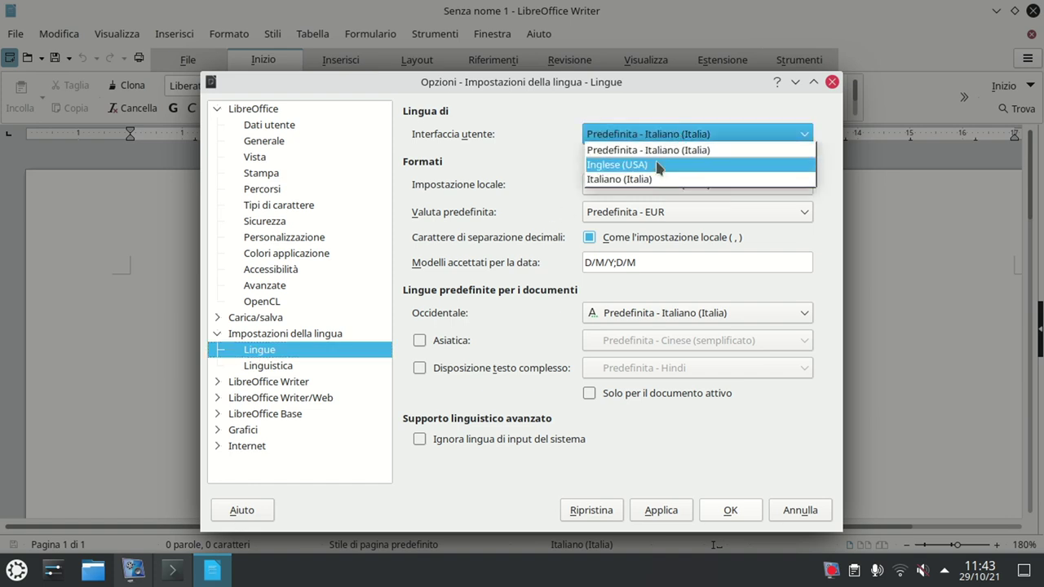
click(653, 134)
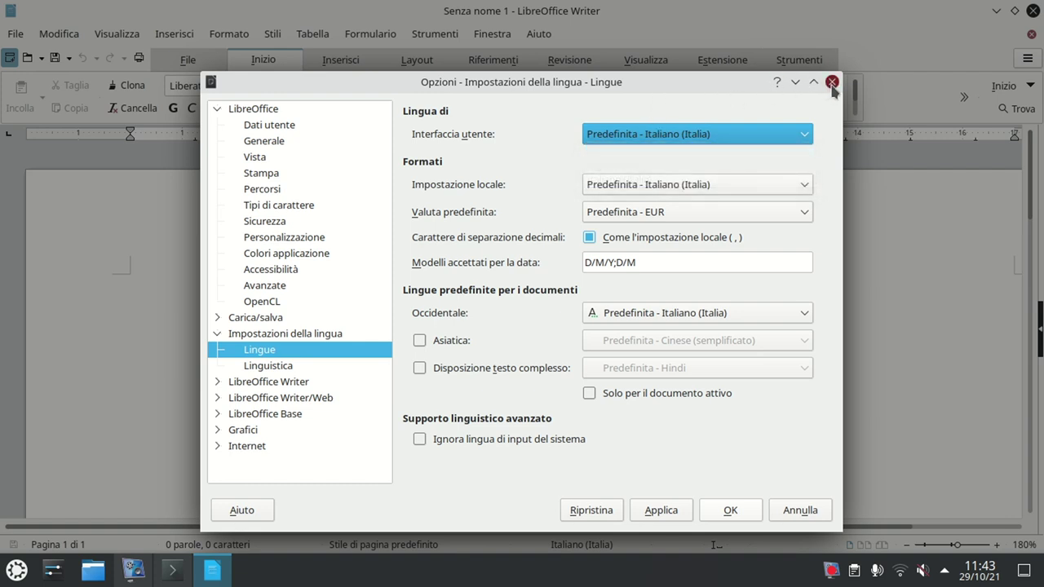
click(832, 81)
- Close Writer, recall the libreoffice-l10n-it install command in Konsole, and minimize the terminal
click(1032, 11)
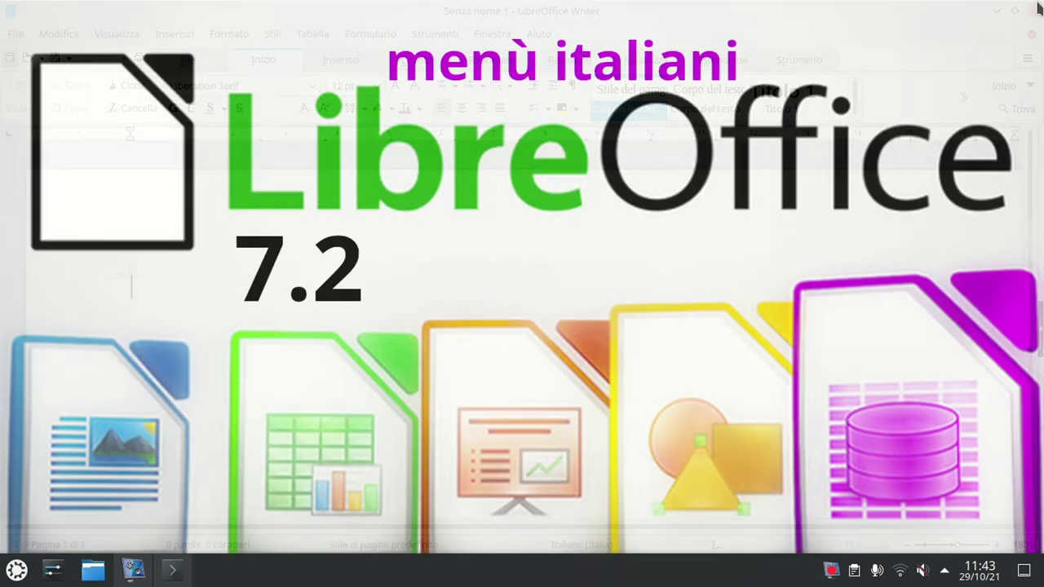
click(174, 570)
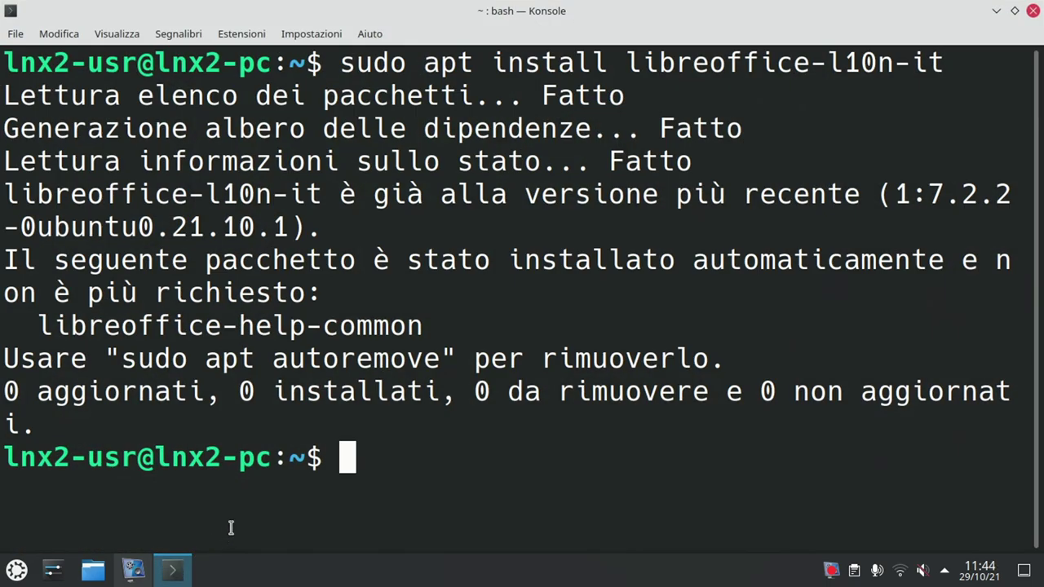
key(Up)
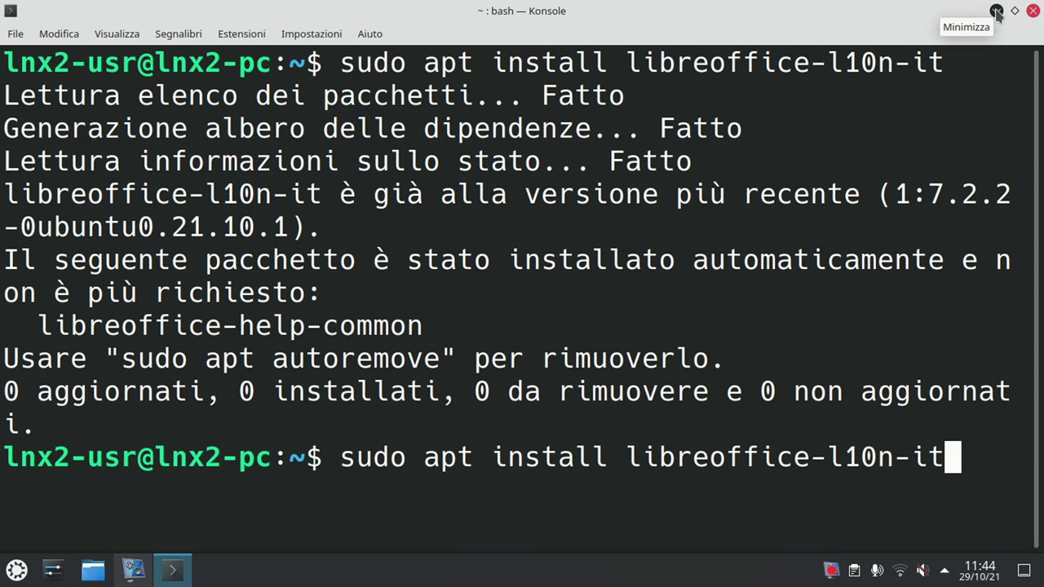
click(996, 11)
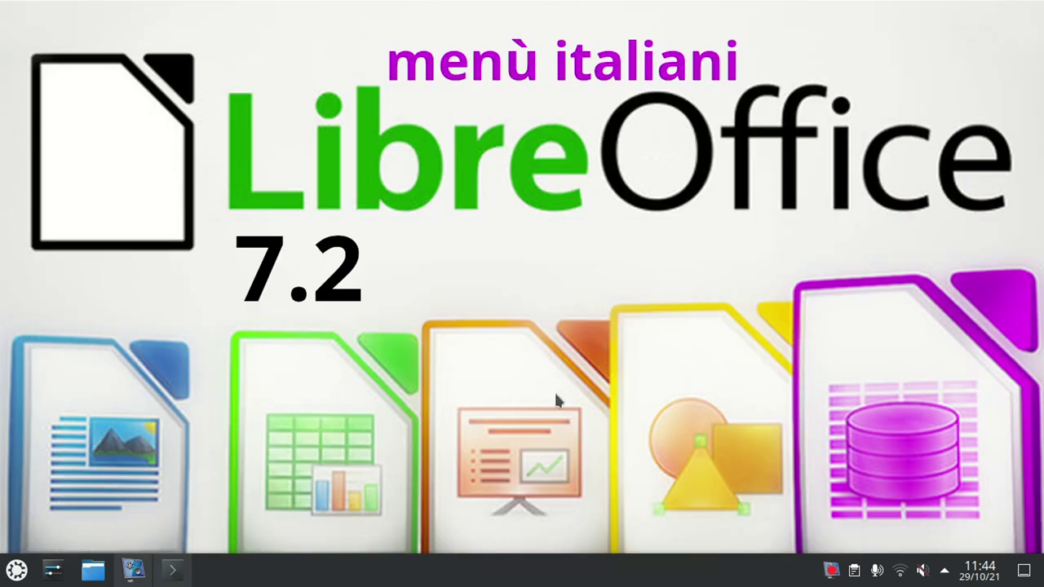